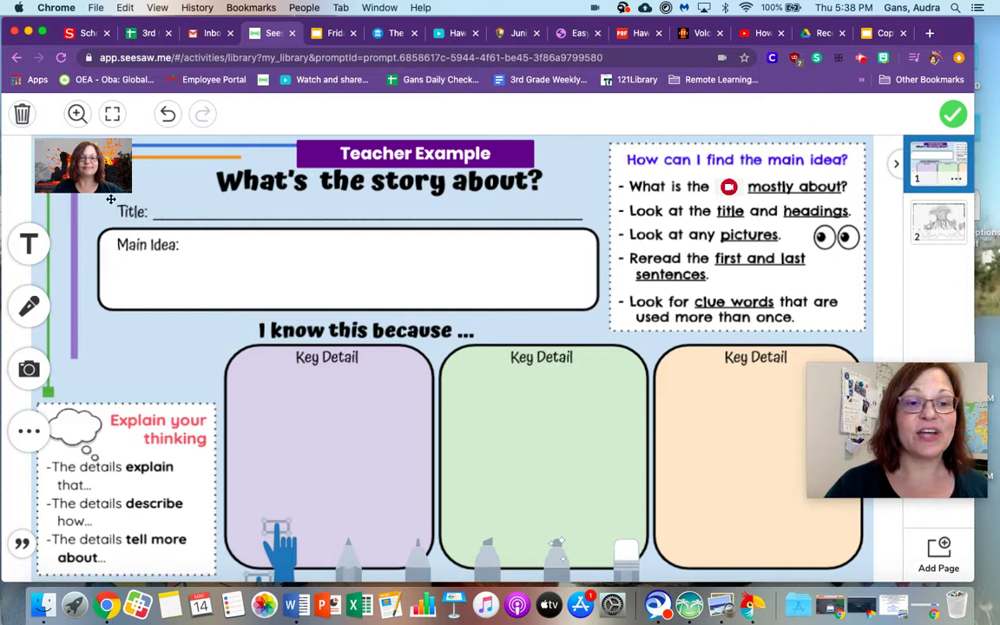
Step: Add a 'Volcanoes' text box on the Title line, then start an empty text box for the main idea
left_click(29, 244)
type("Vo")
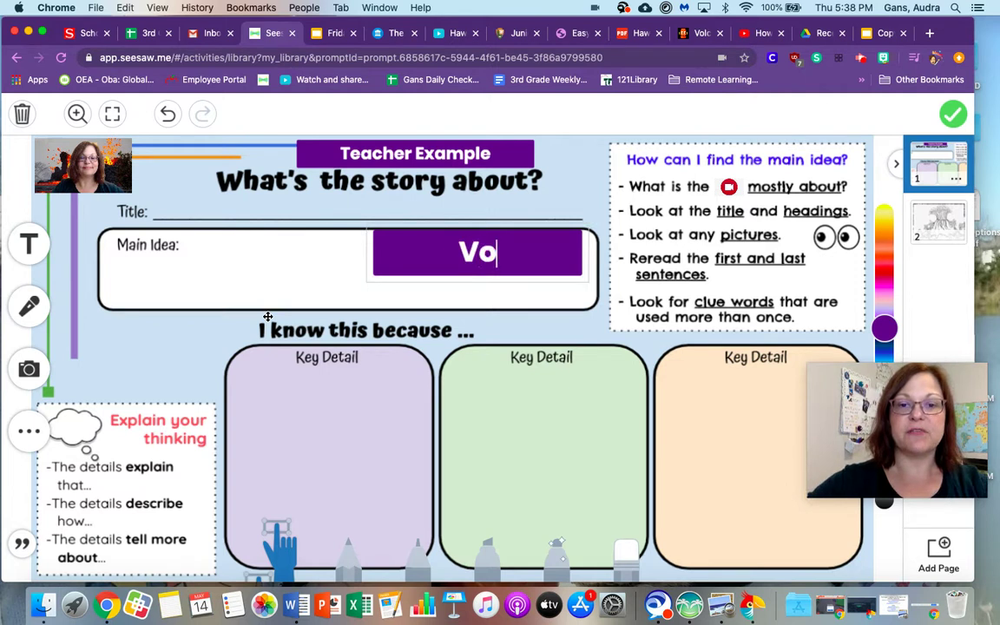
type("l")
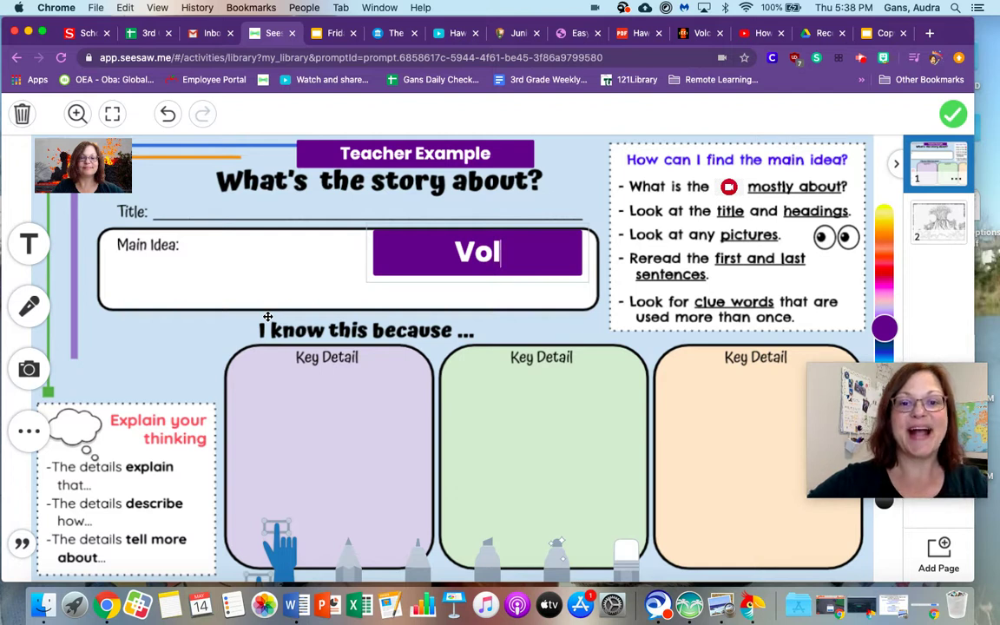
type("ca")
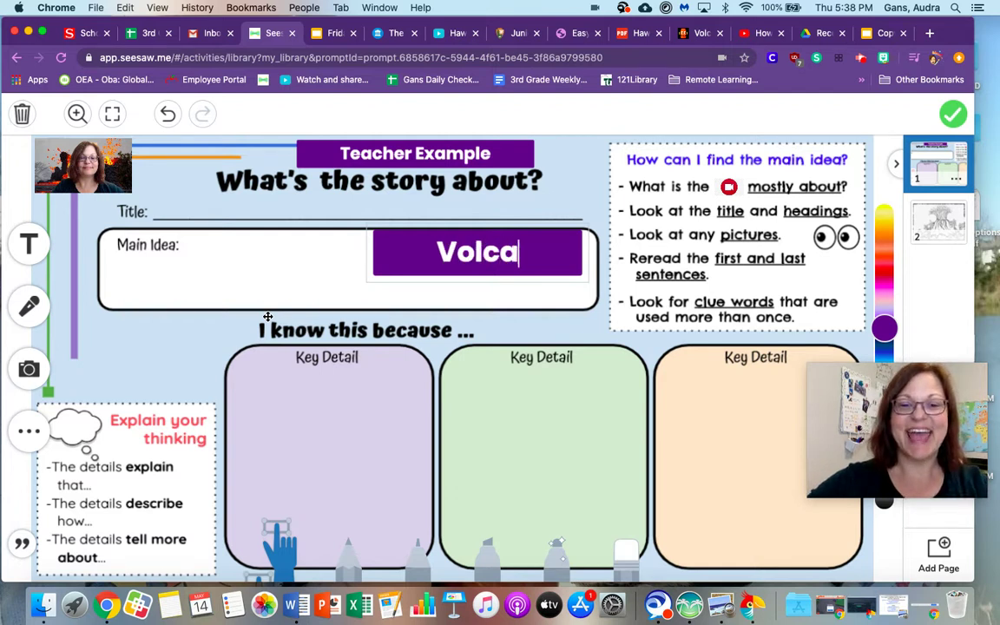
type("noes")
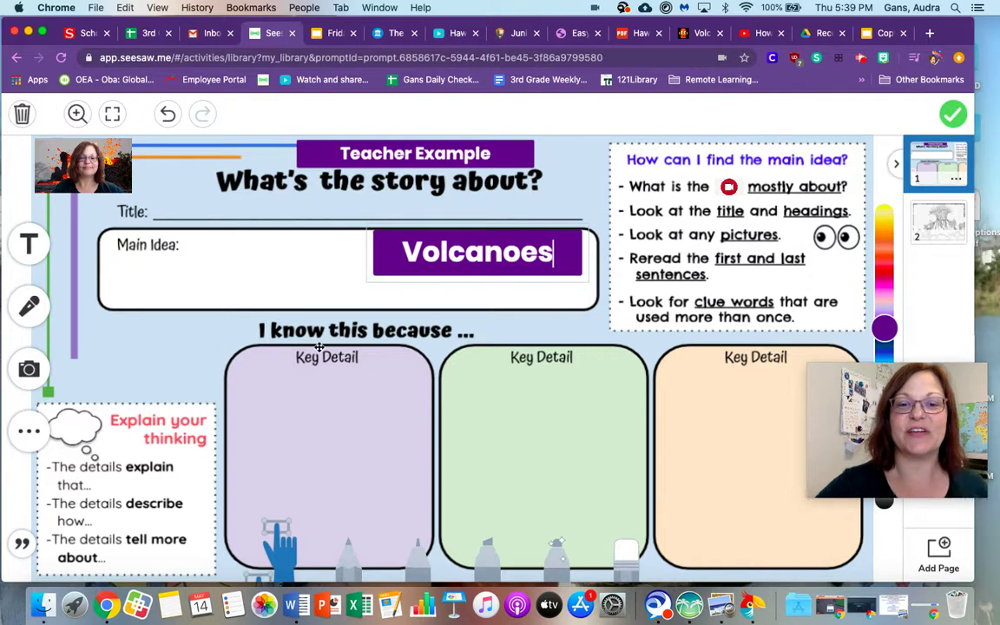
left_click(490, 283)
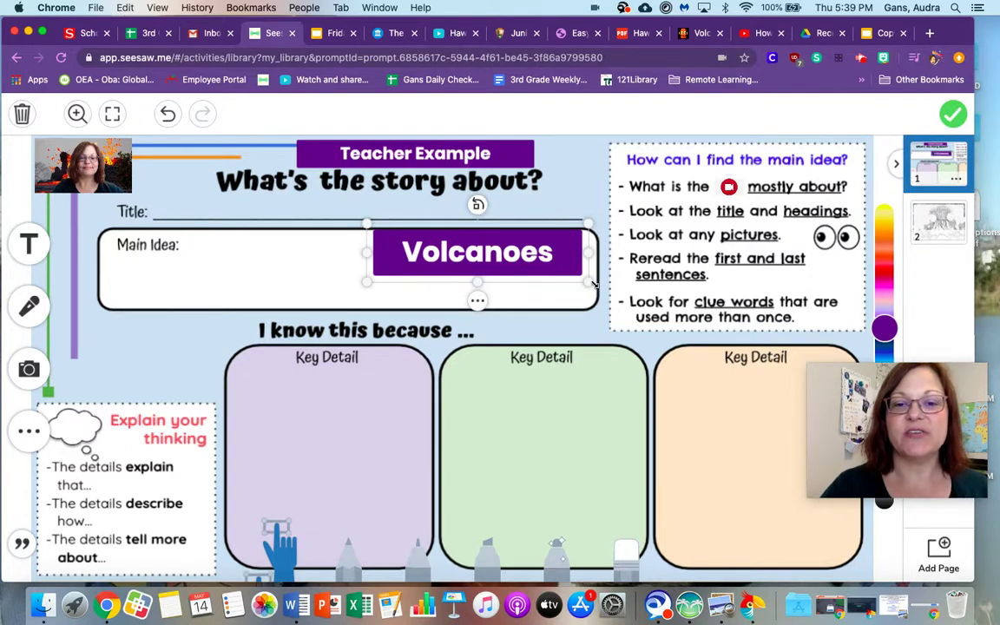
left_click_drag(486, 249, 277, 207)
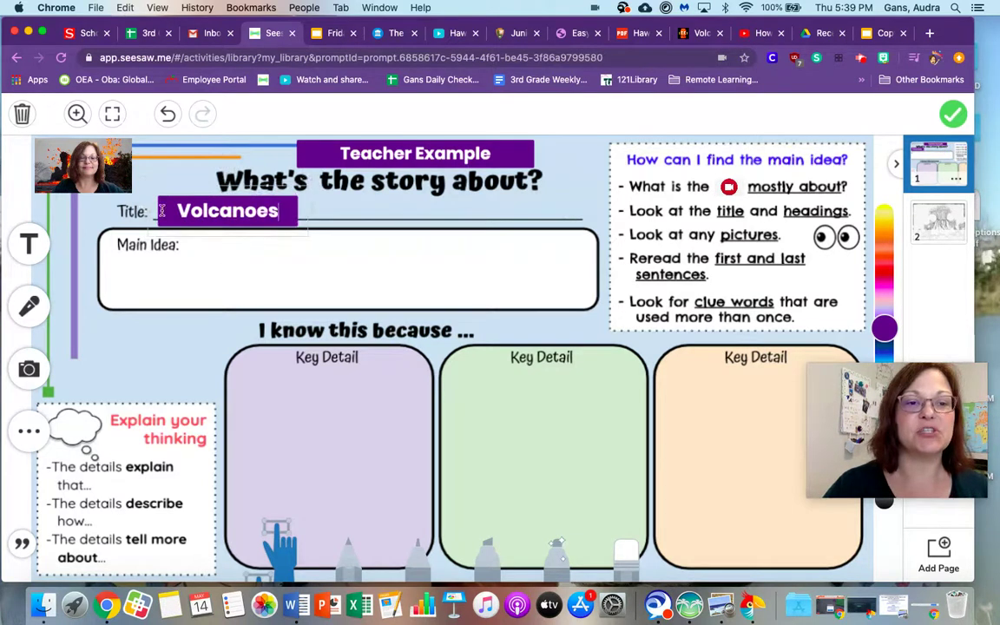
left_click(30, 244)
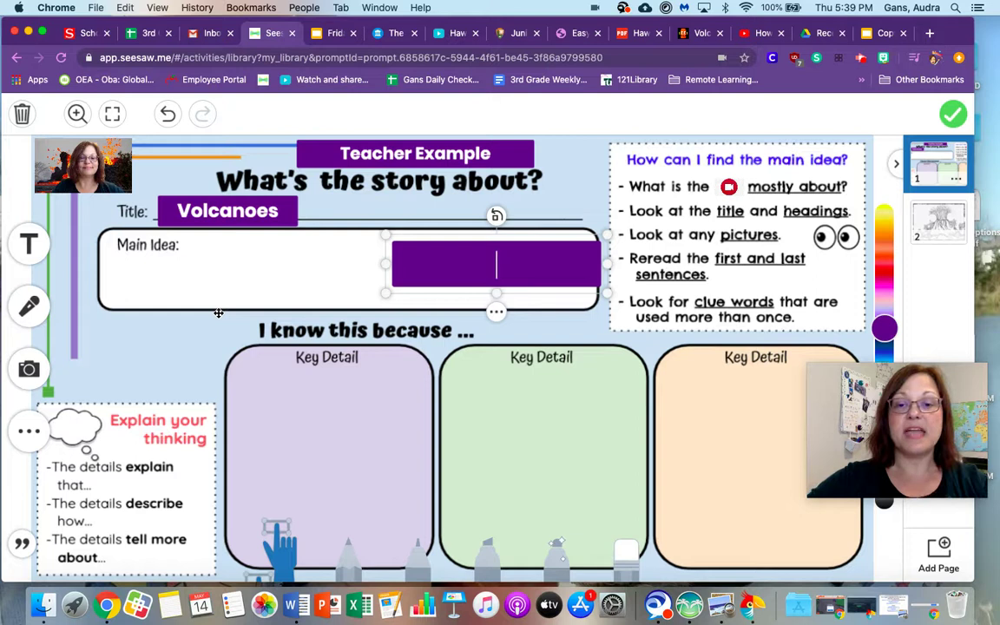
Step: Enter 'How do volcanoes erupt?' and widen the box to fit on one line
type("How do ")
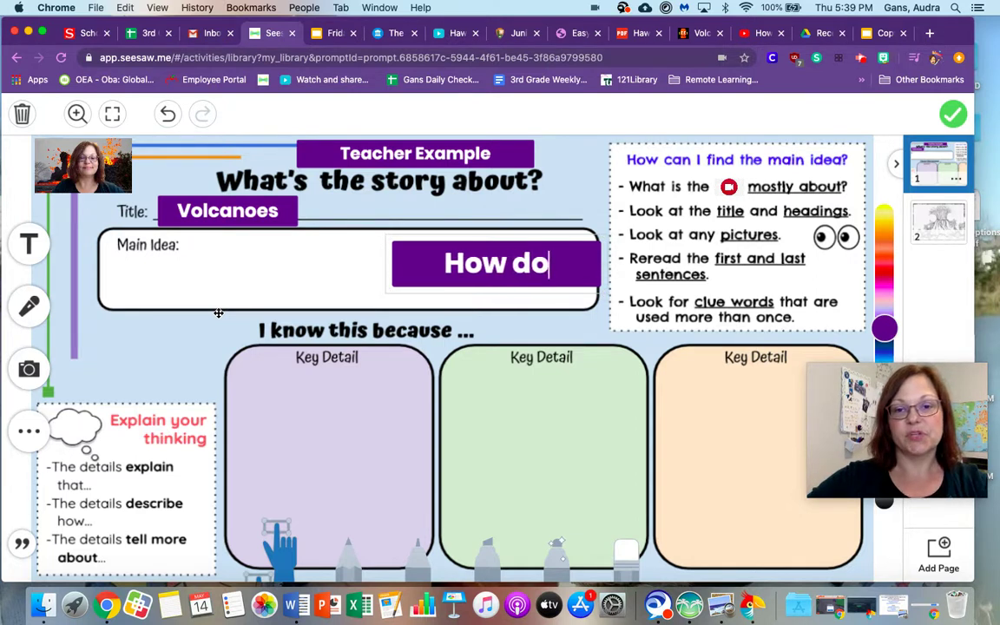
type("volac")
key("BackSpace")
key("BackSpace")
type("canoes")
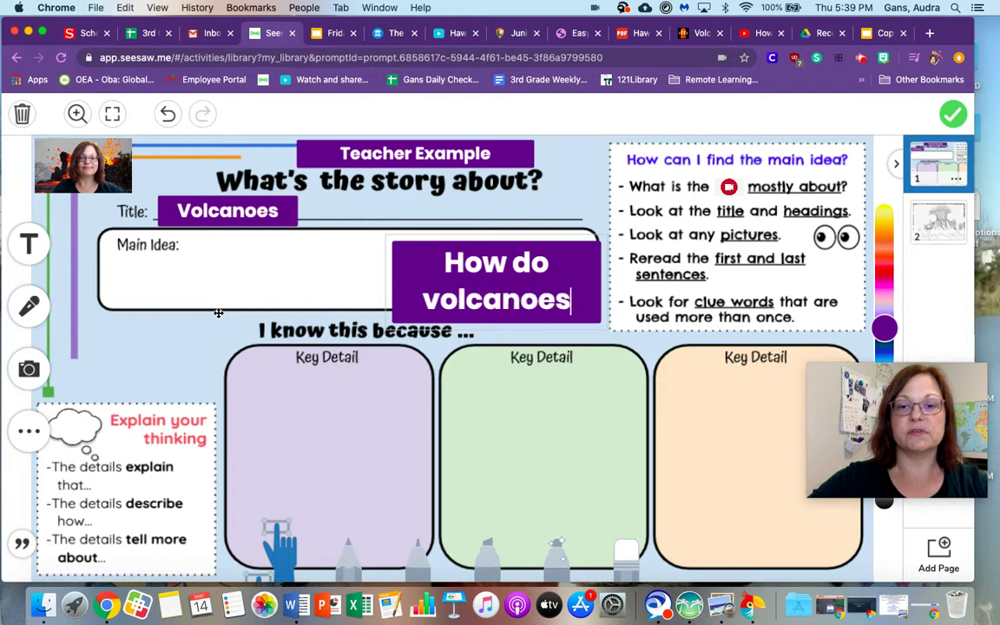
type(" erupt")
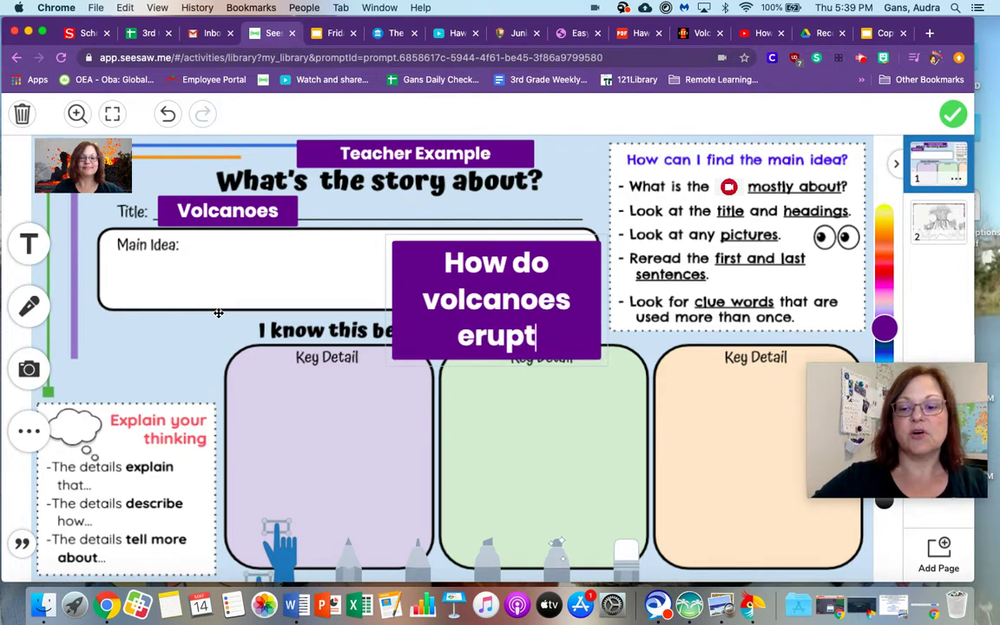
type("?")
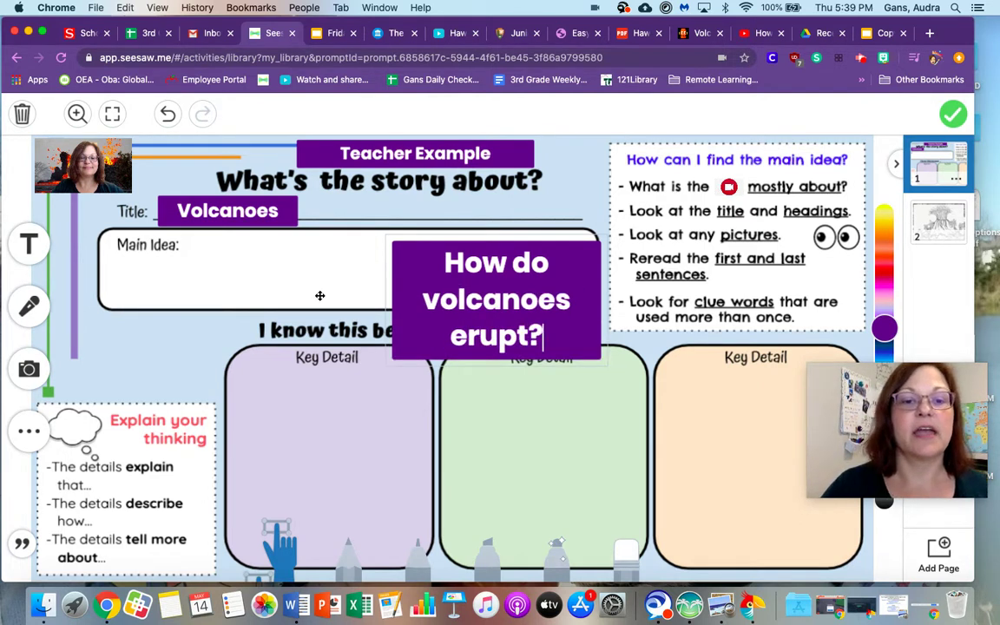
left_click_drag(392, 299, 123, 289)
left_click_drag(313, 269, 300, 283)
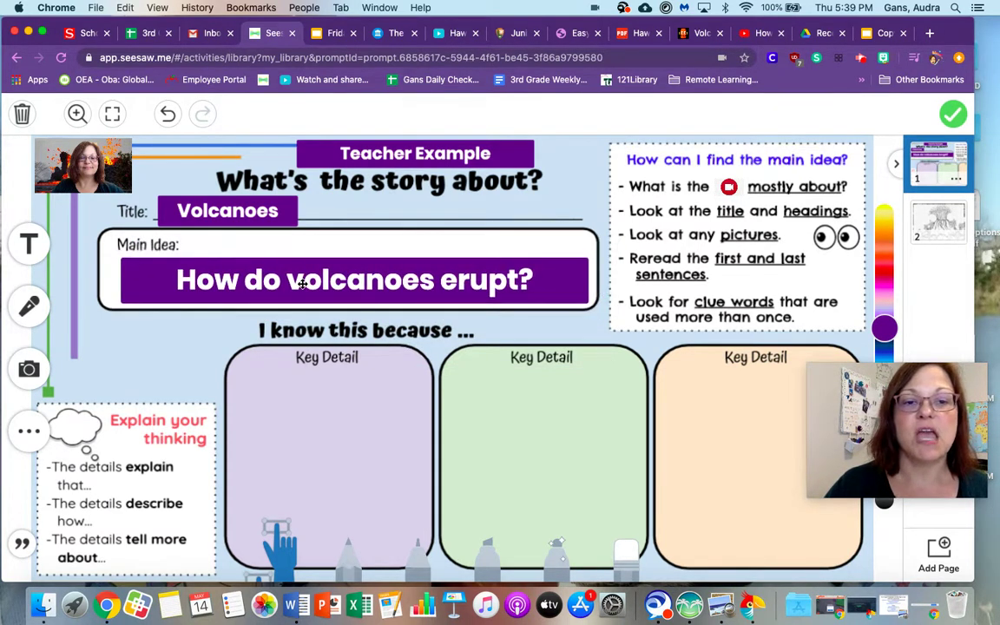
left_click(483, 243)
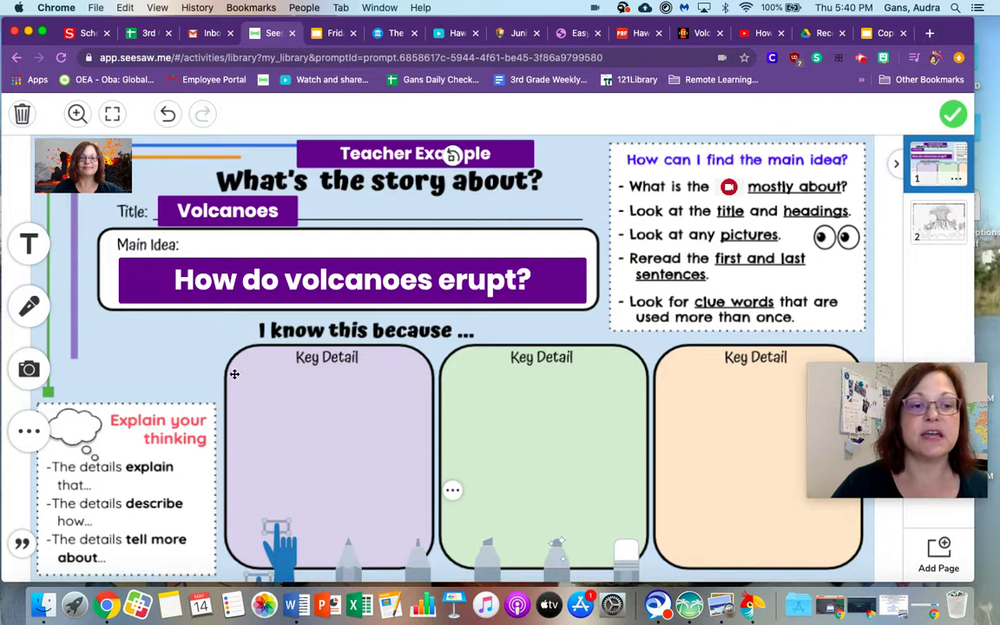
left_click(29, 244)
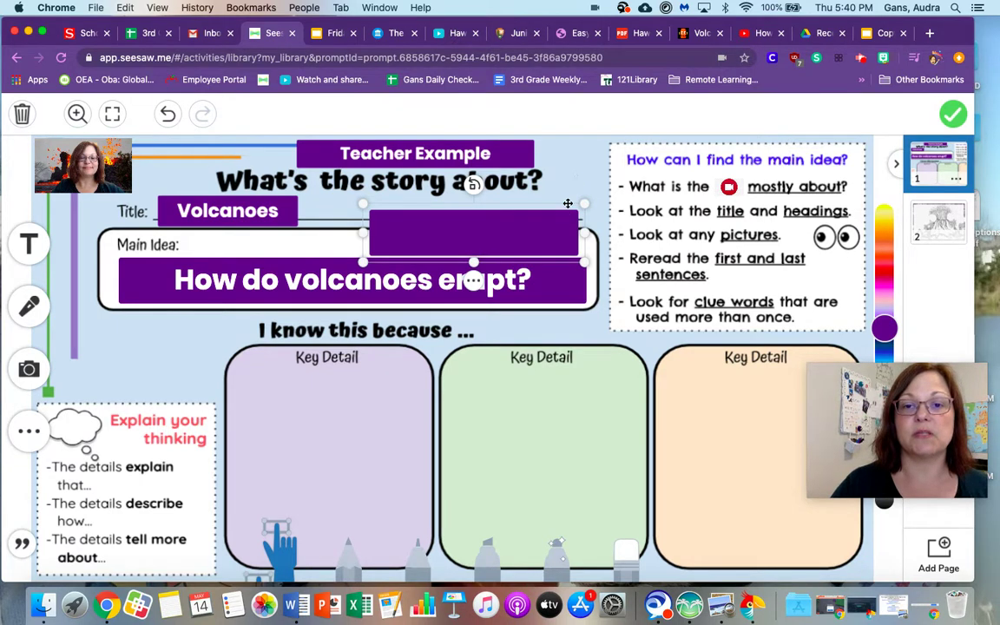
Step: Add a text box reading 'First I learned that a volcano erupts because ______.'
left_click(508, 186)
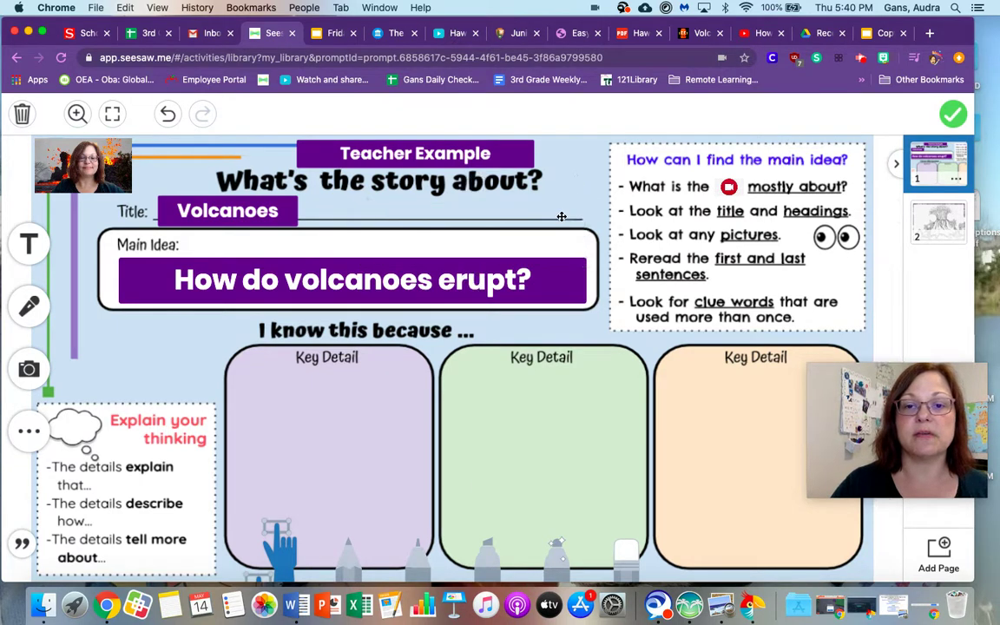
left_click(29, 244)
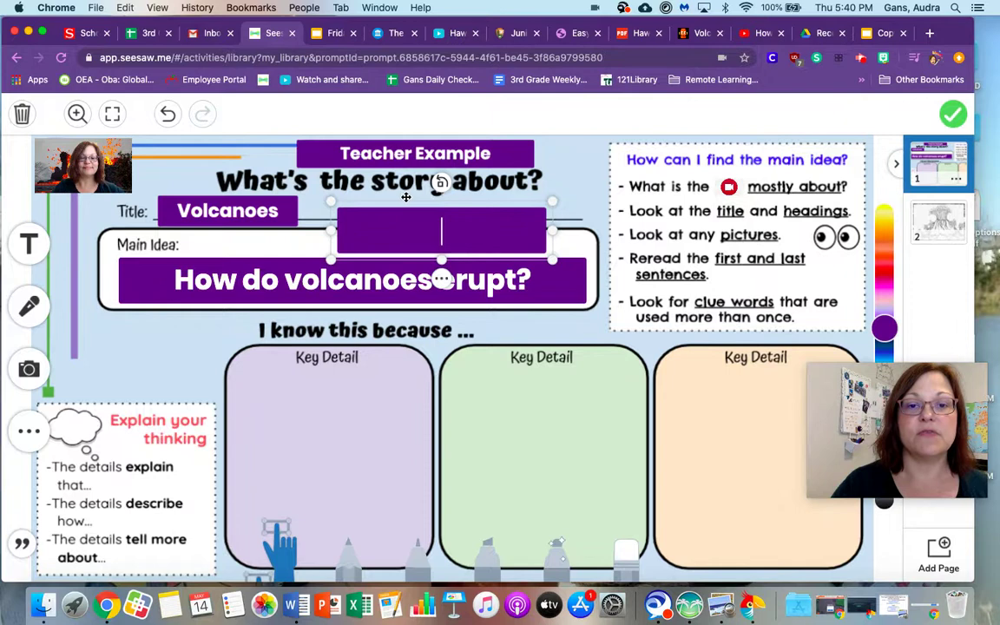
left_click(365, 180)
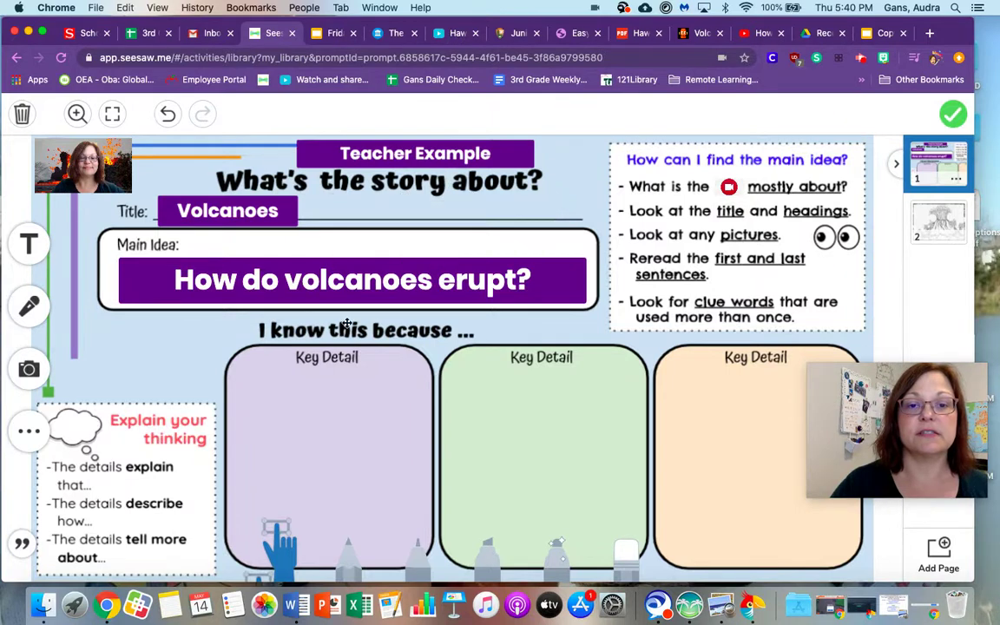
left_click(36, 259)
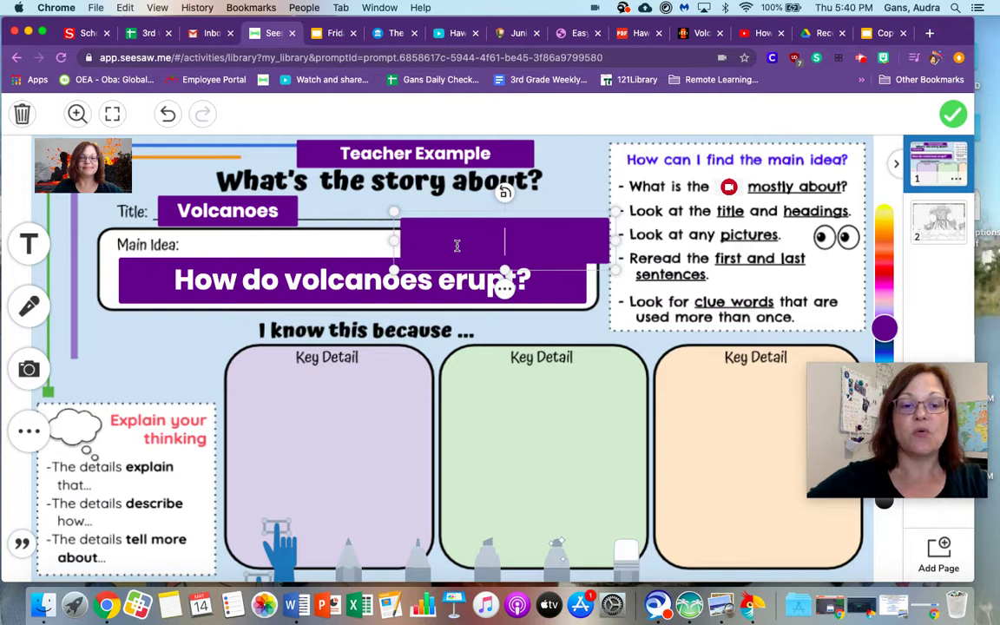
type("Fir")
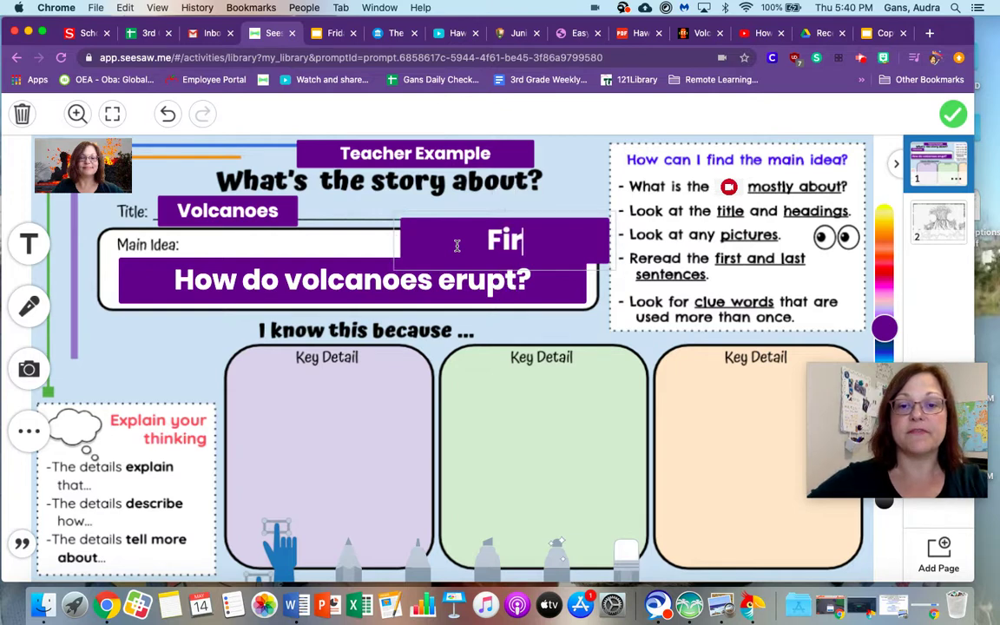
type("st I le")
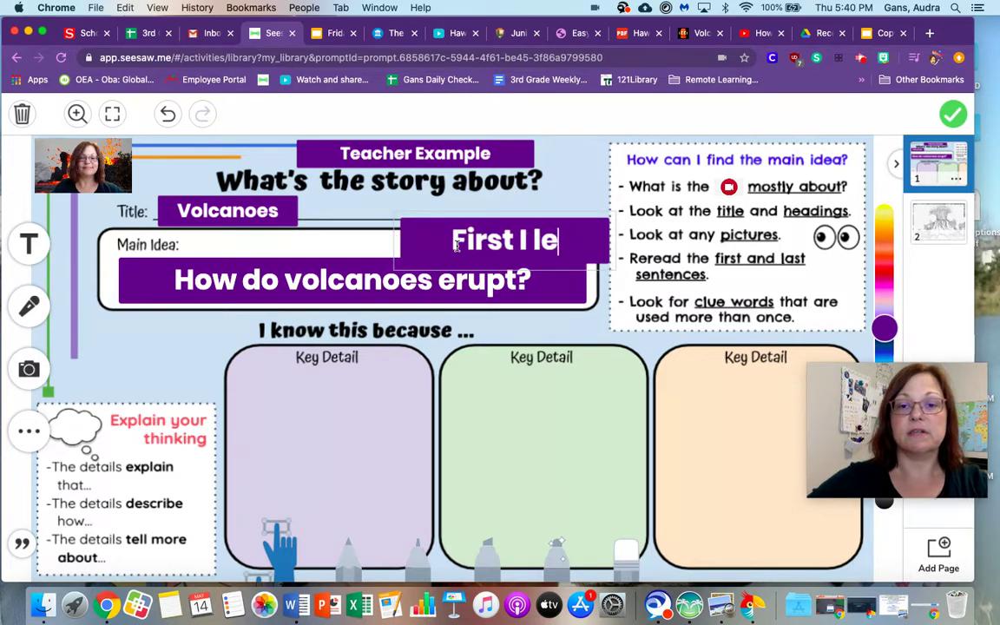
type("arned tha")
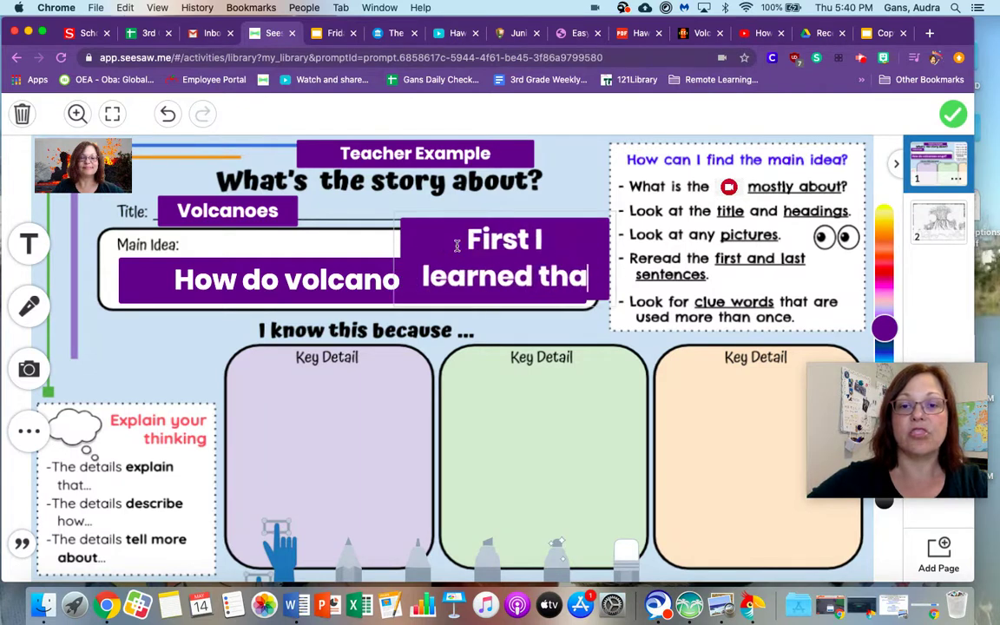
type("t a volcan")
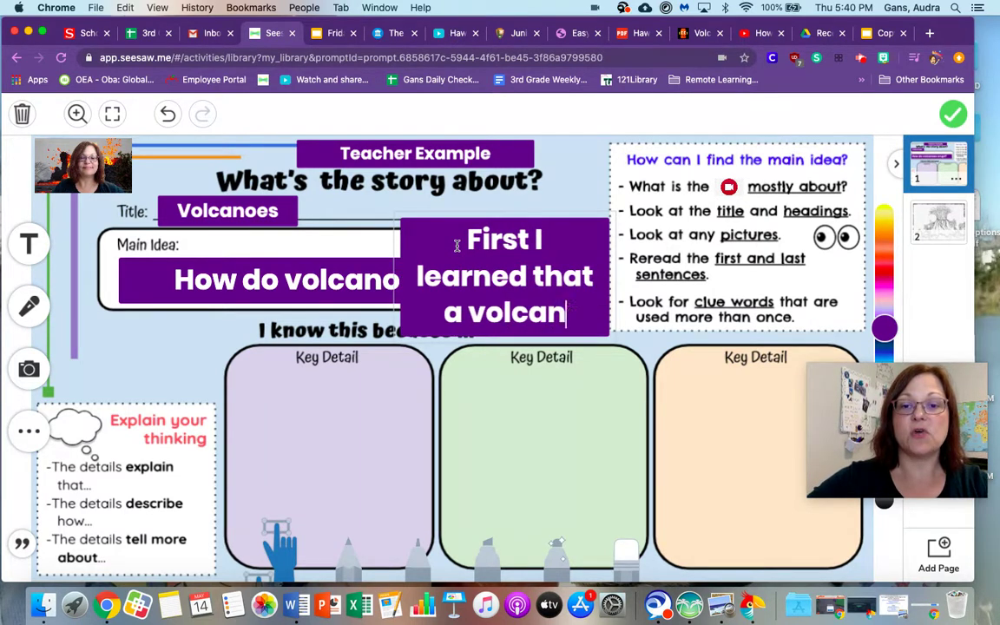
type("o erup")
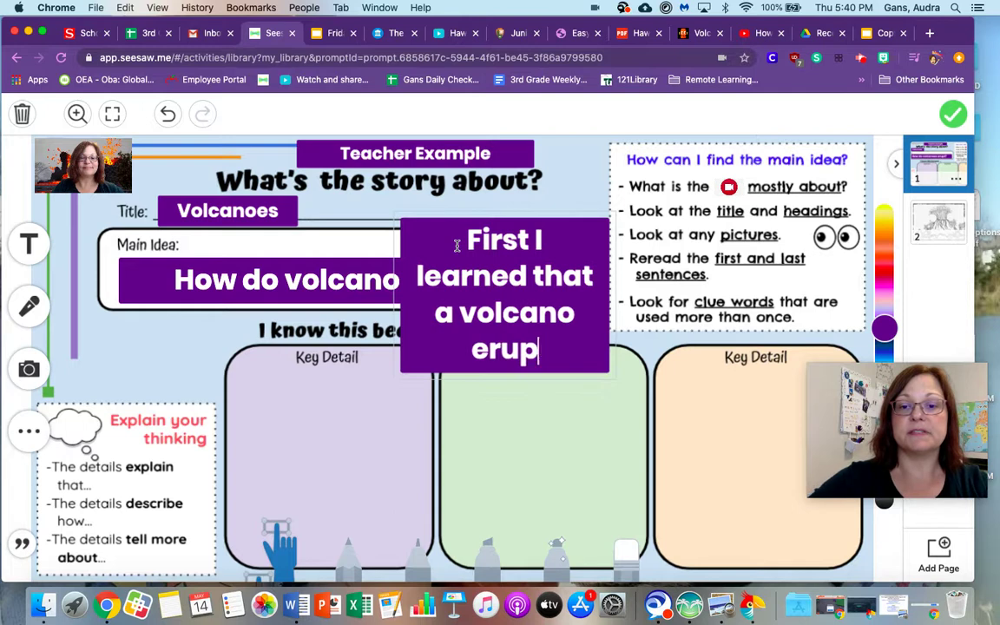
type("ts beca")
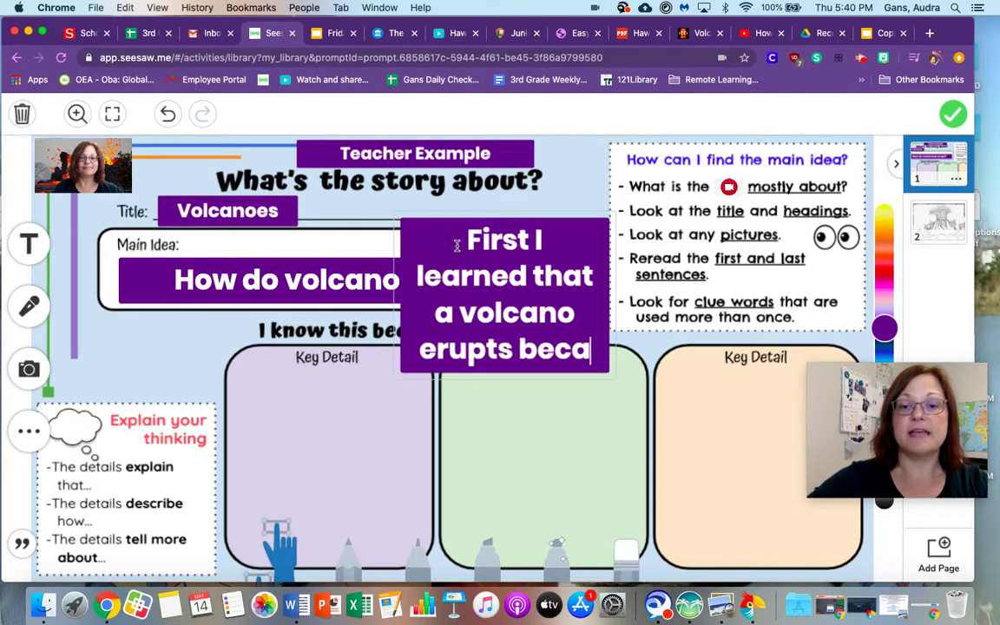
type("use ______________")
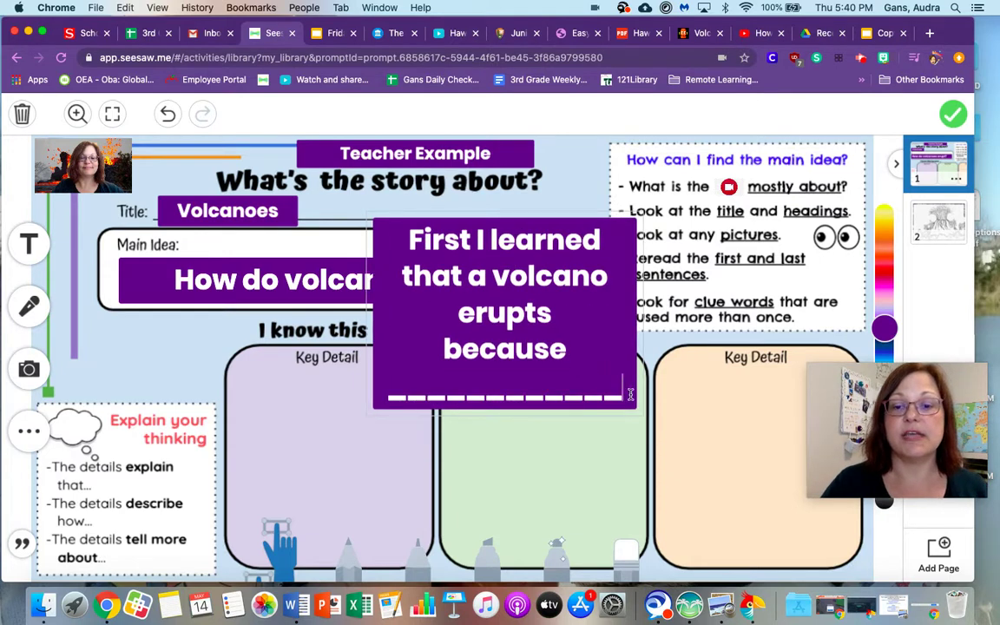
type(".")
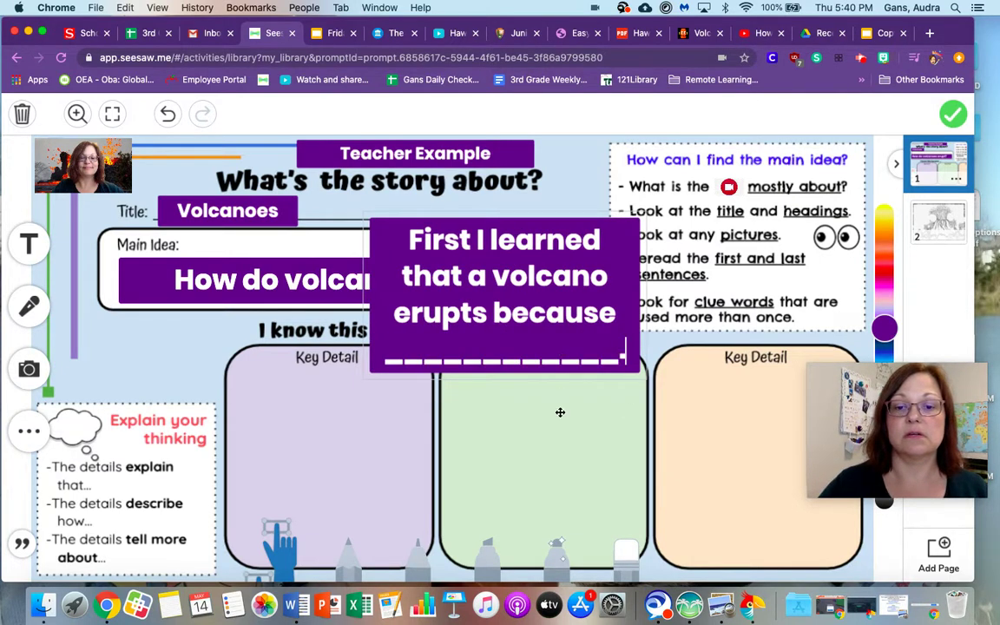
left_click(538, 331)
Step: Shrink the 'First I learned…' sentence frame and move it into the first Key Detail box
left_click_drag(644, 379, 461, 302)
left_click_drag(469, 264, 425, 422)
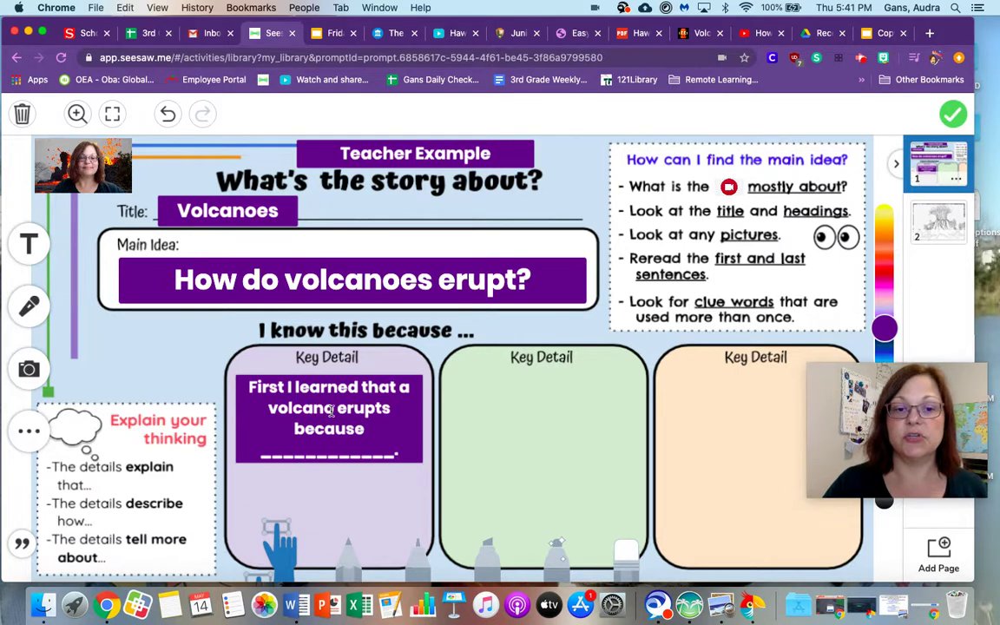
left_click(382, 398)
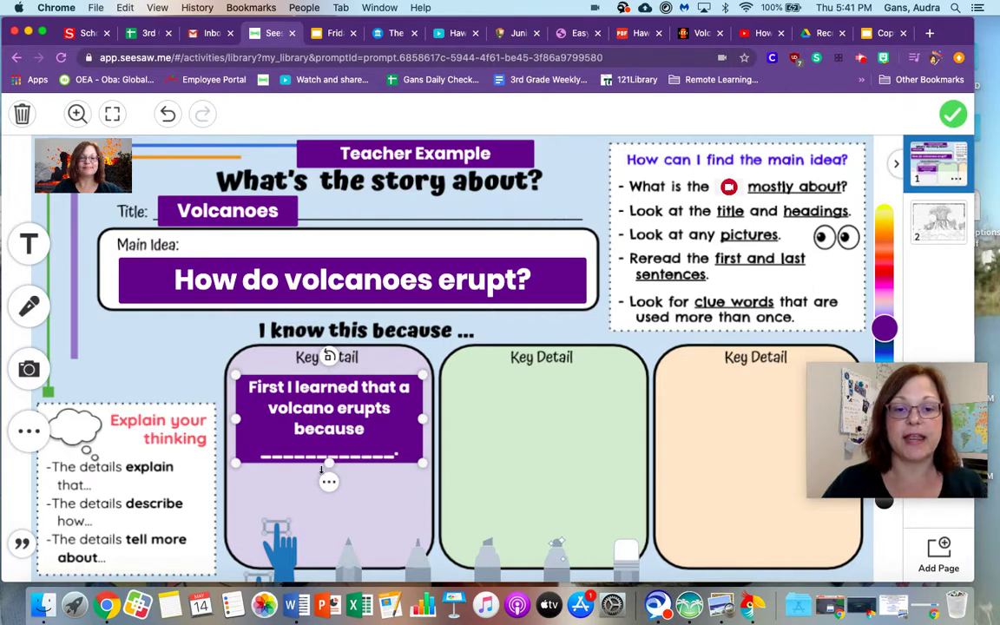
left_click(328, 484)
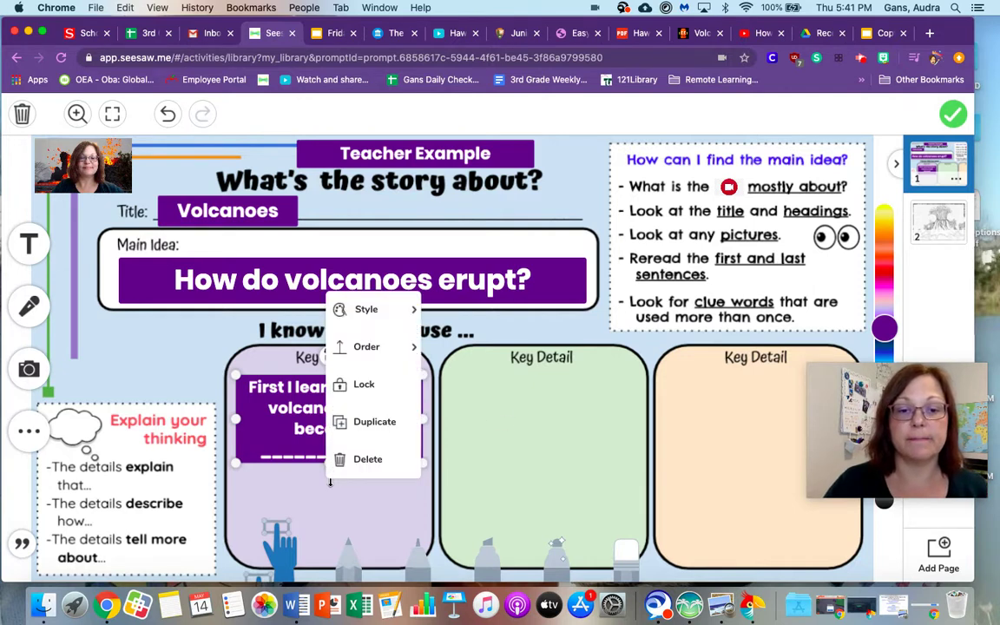
Step: Duplicate the 'First I learned…' frame into the green second Key Detail box
left_click(333, 485)
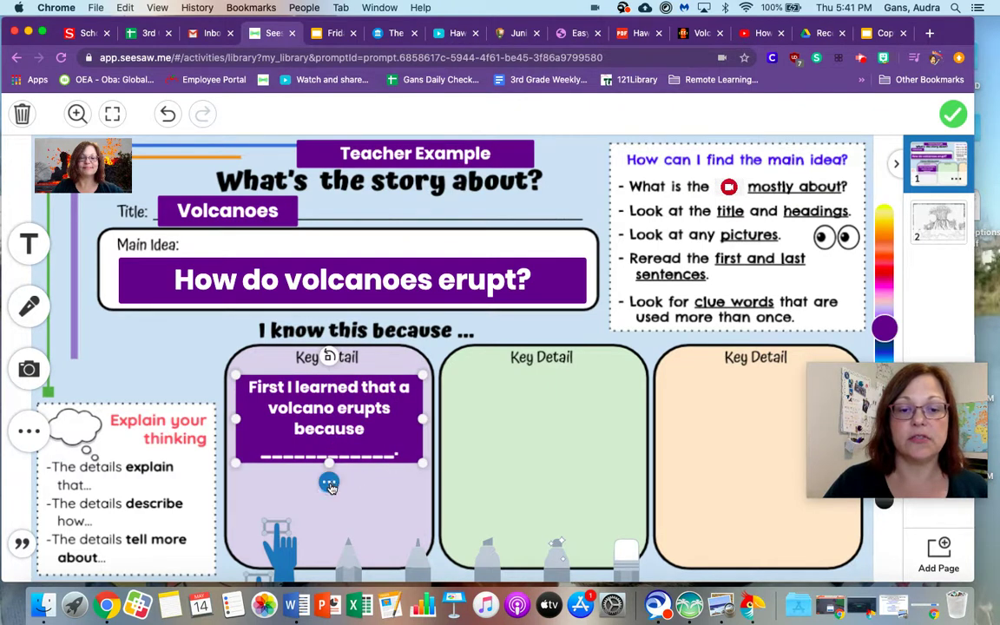
left_click(329, 484)
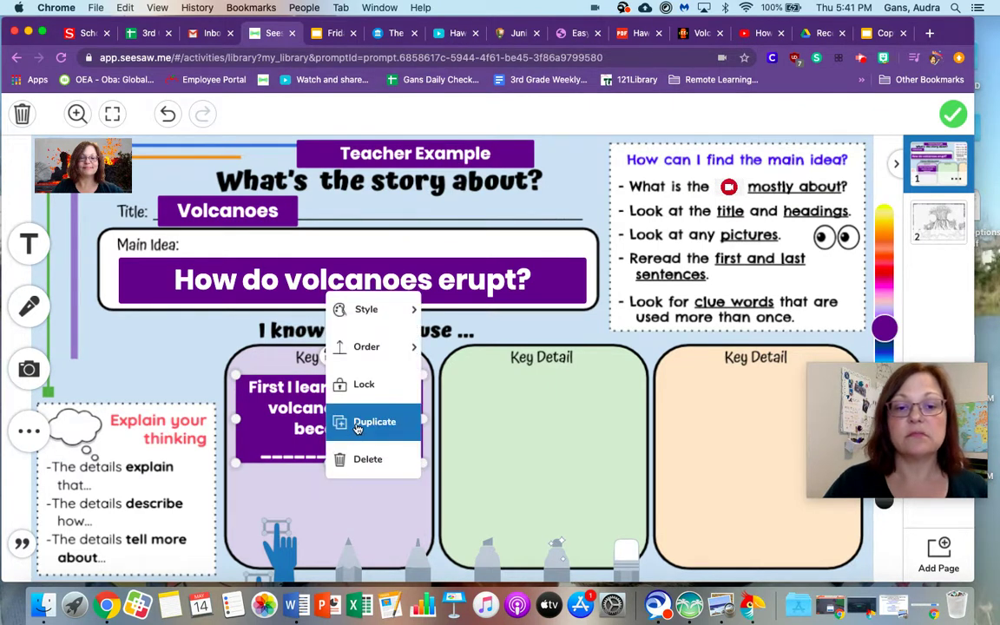
left_click(357, 428)
left_click_drag(356, 424, 546, 406)
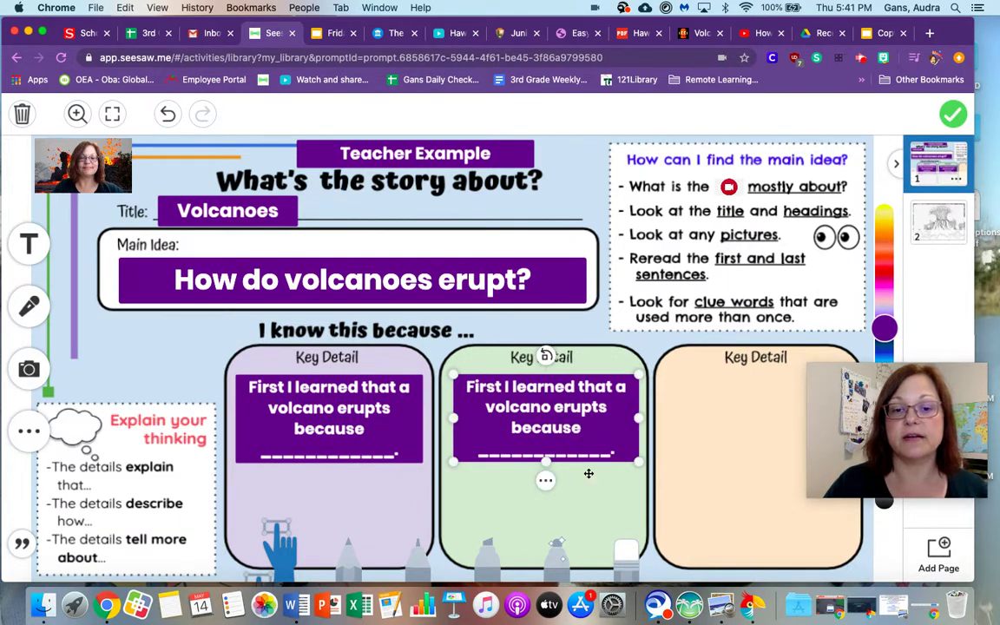
left_click(501, 387)
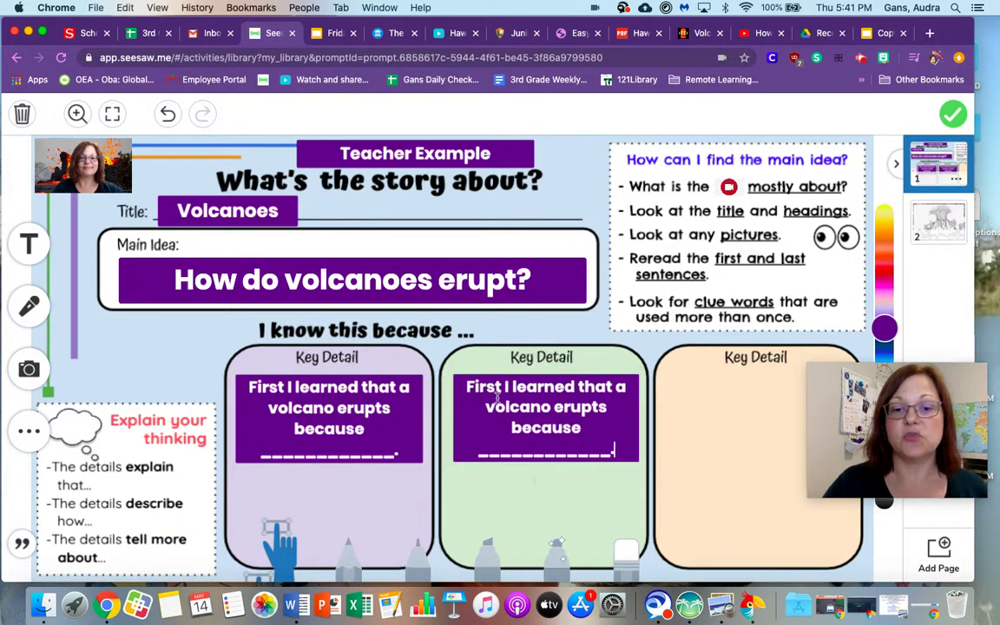
left_click(502, 387)
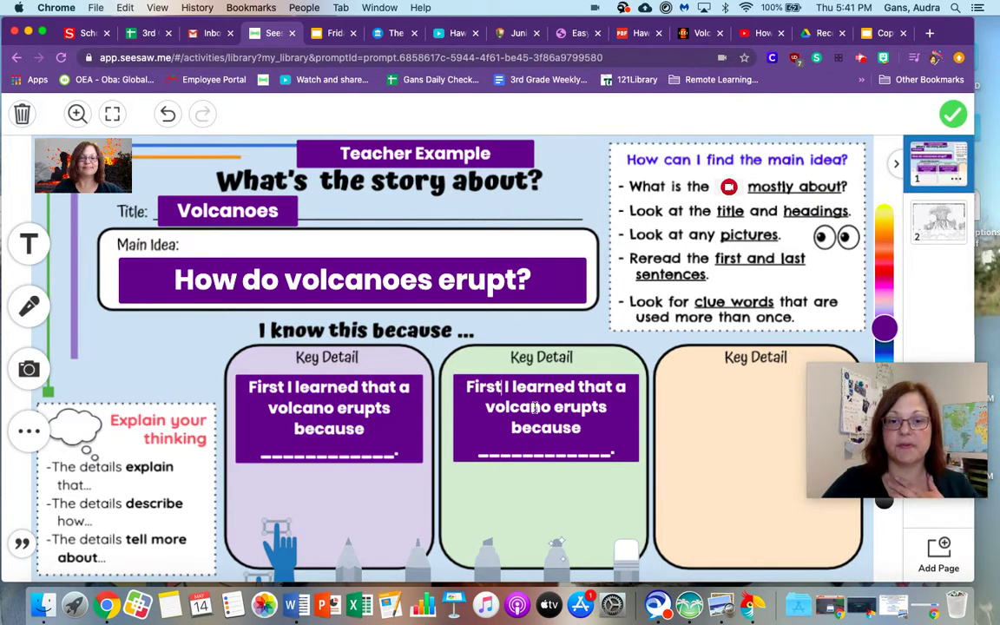
Step: Change the copied frame's opening word from 'First' to 'Next,'
key("BackSpace")
key("BackSpace")
key("BackSpace")
key("BackSpace")
key("BackSpace")
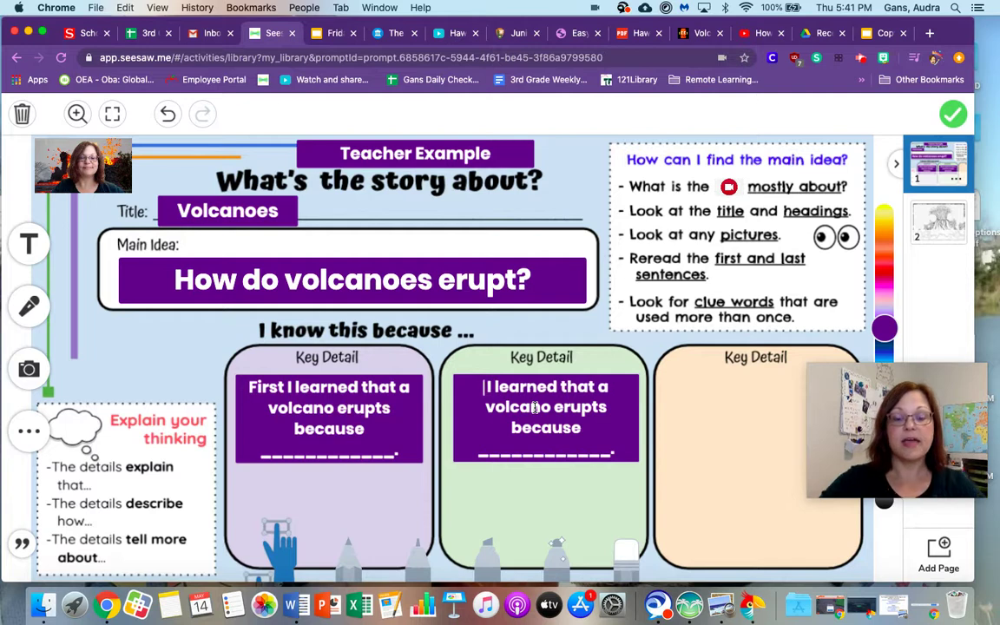
type("Next ,")
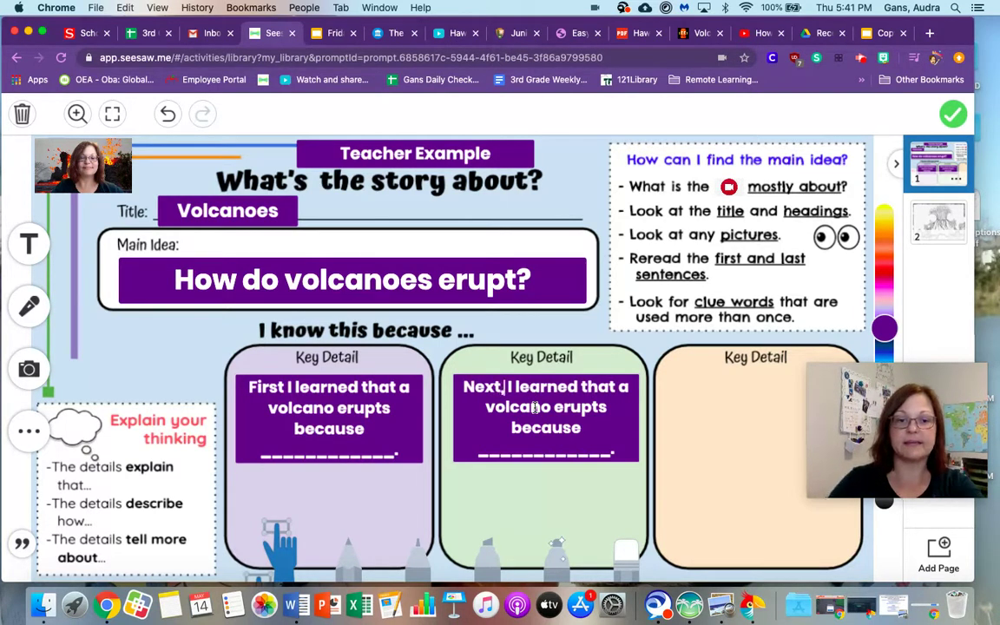
left_click(280, 388)
Step: Add a comma after 'First' in the first Key Detail frame
left_click(273, 386)
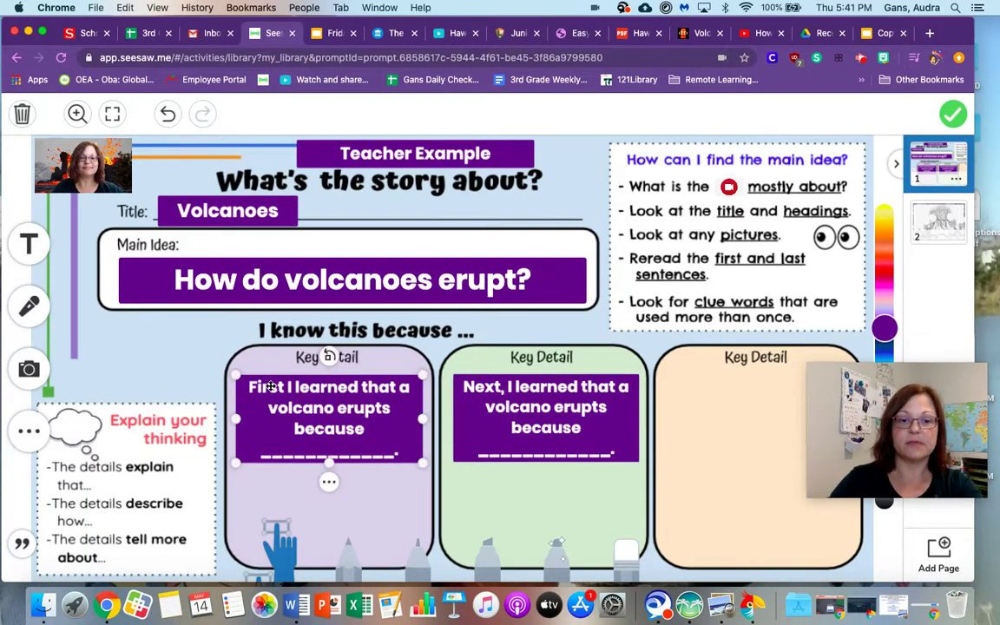
left_click(273, 386)
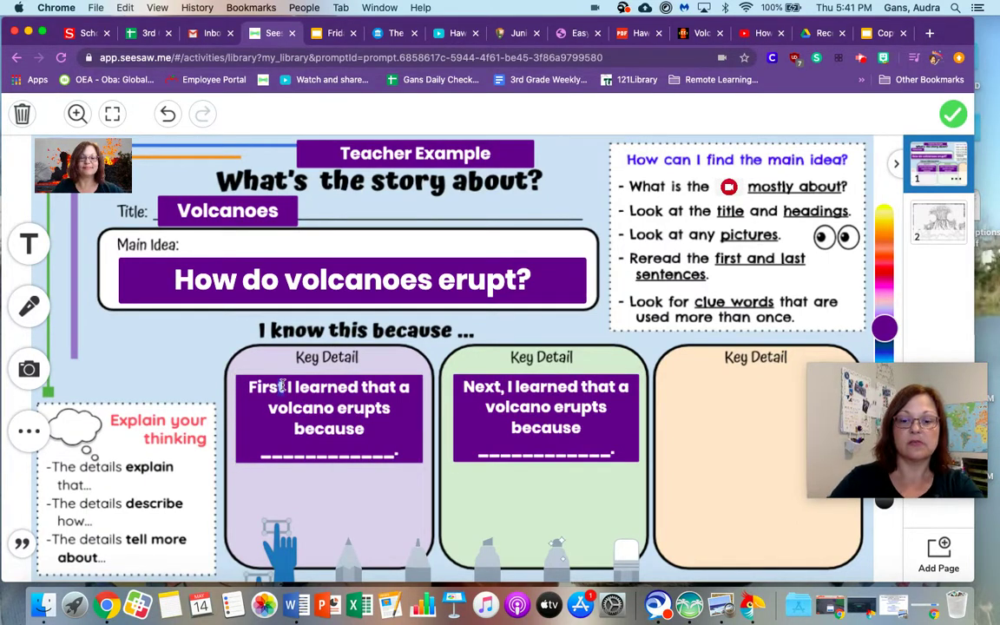
type(",")
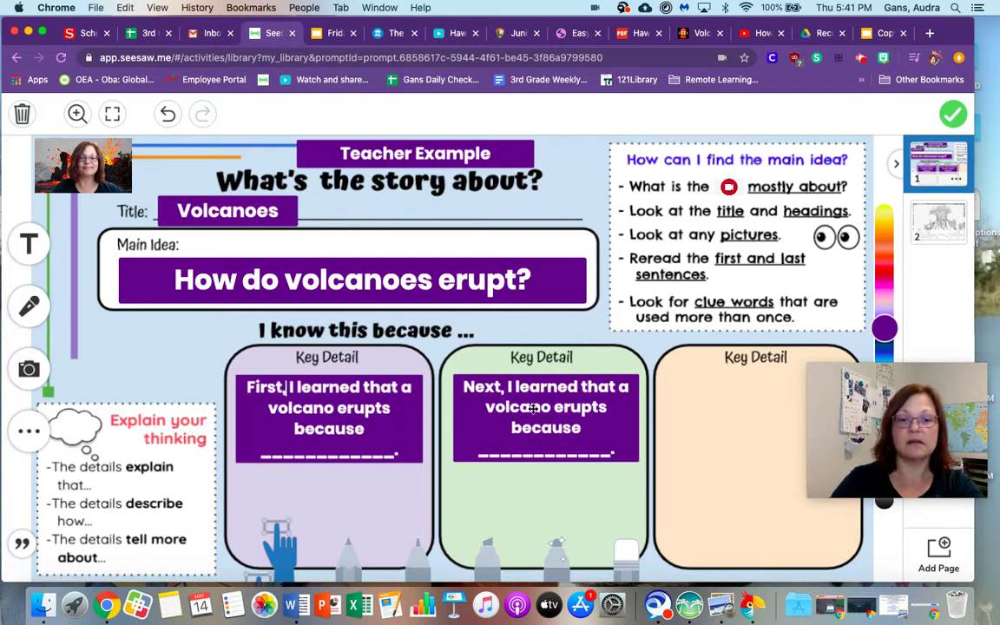
key("Escape")
left_click(558, 408)
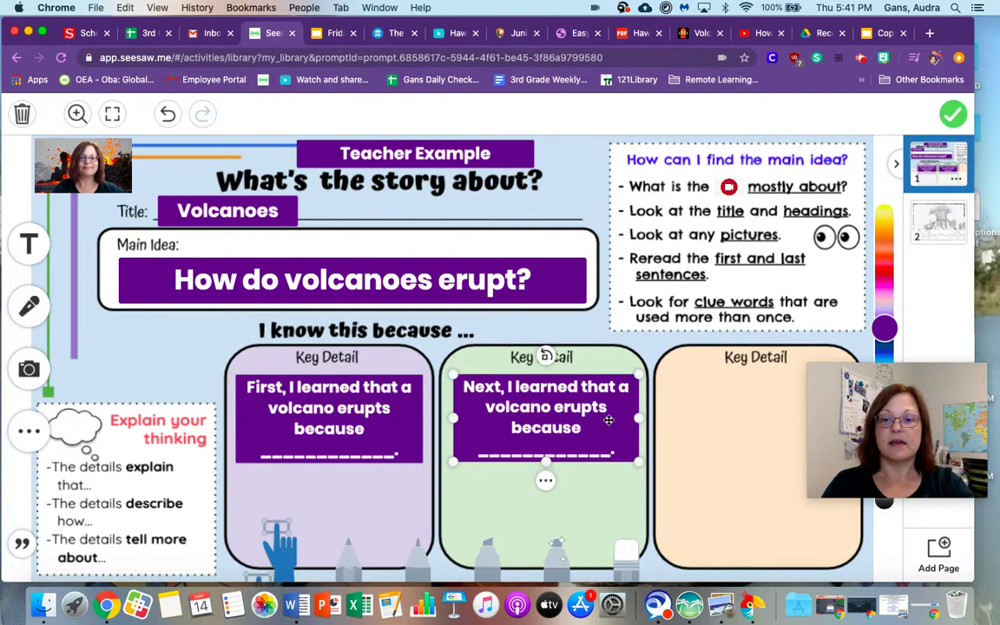
Step: Duplicate the 'Next, I learned…' frame into the orange third Key Detail box, selecting 'Next,'
left_click(545, 479)
left_click(577, 434)
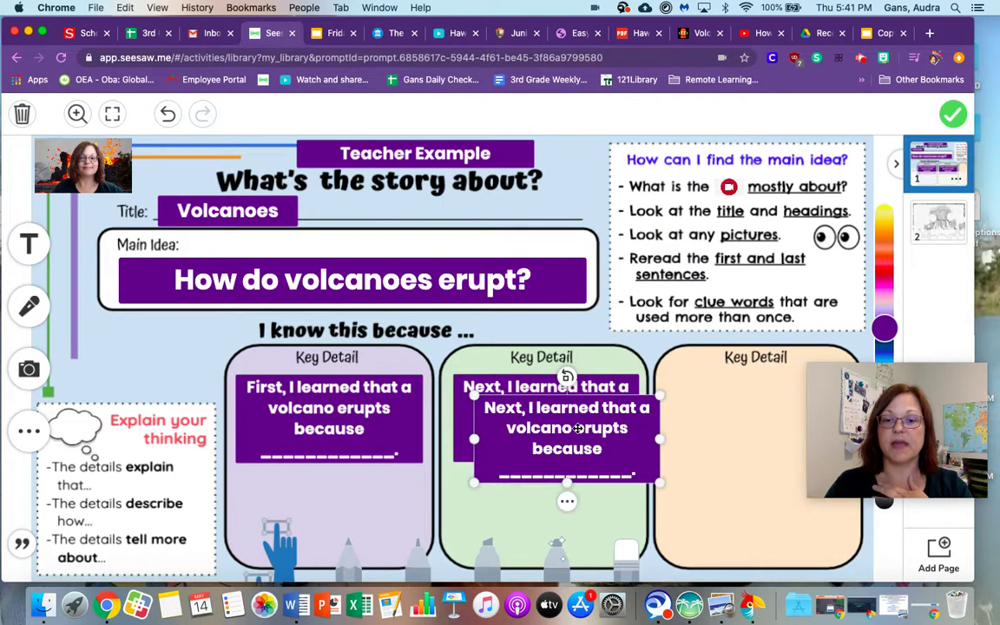
left_click_drag(591, 402, 716, 385)
left_click(716, 384)
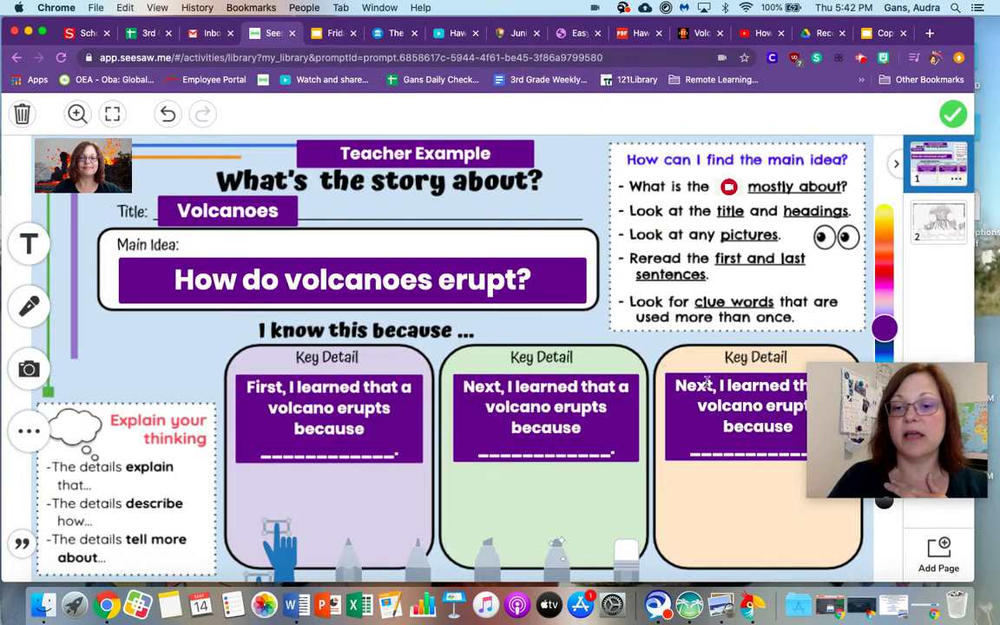
left_click_drag(716, 384, 670, 385)
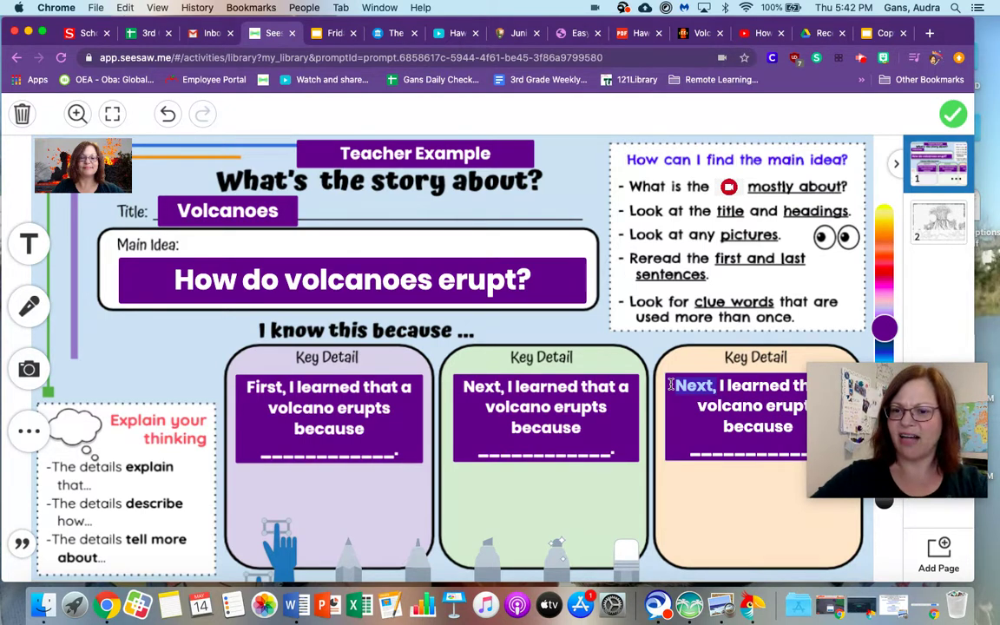
Step: Replace 'Next,' with 'Last,' in the third Key Detail frame
type("Last,")
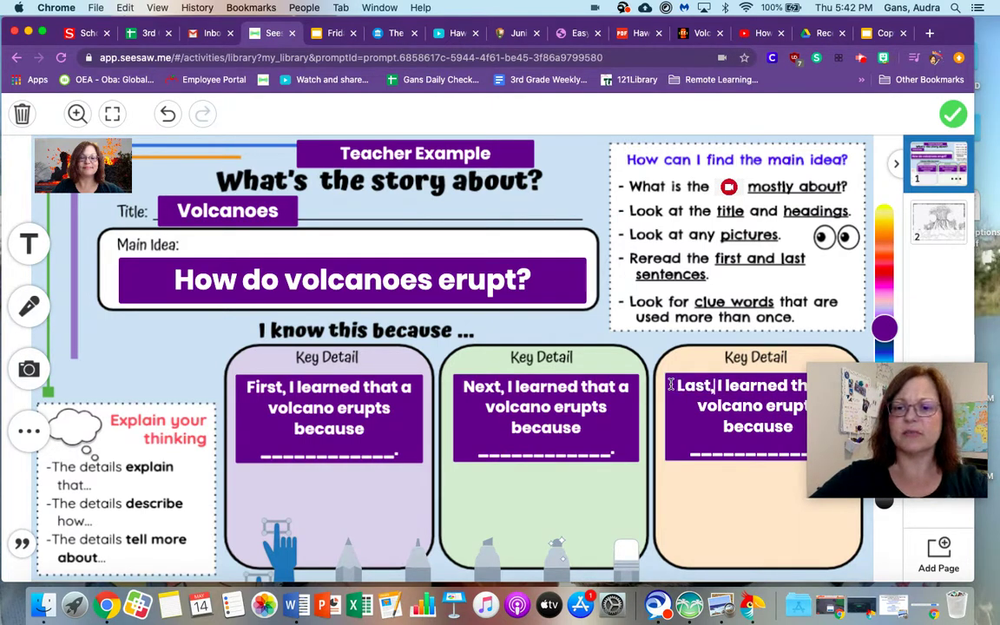
left_click(719, 494)
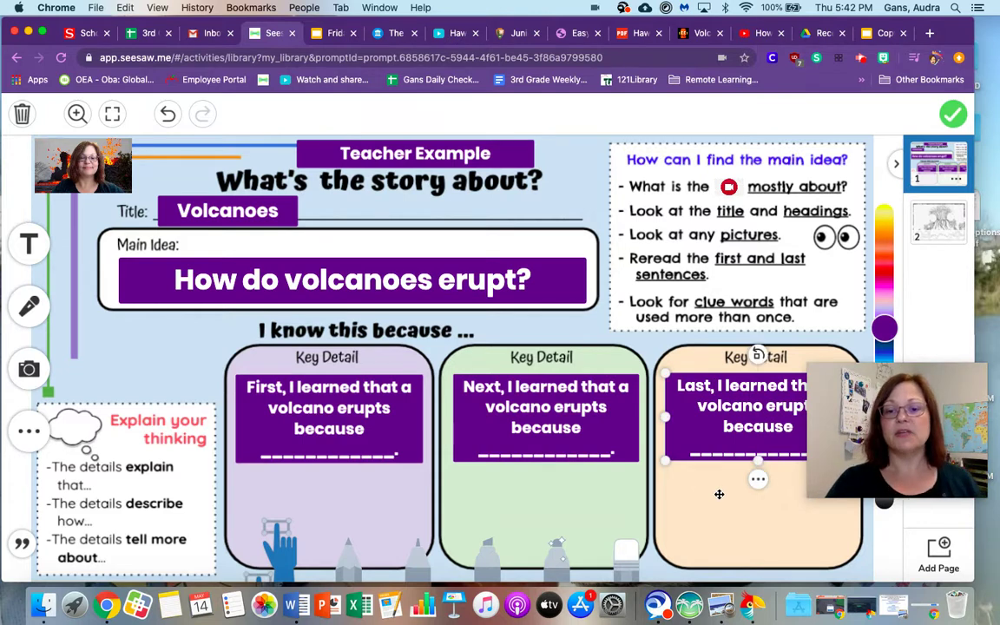